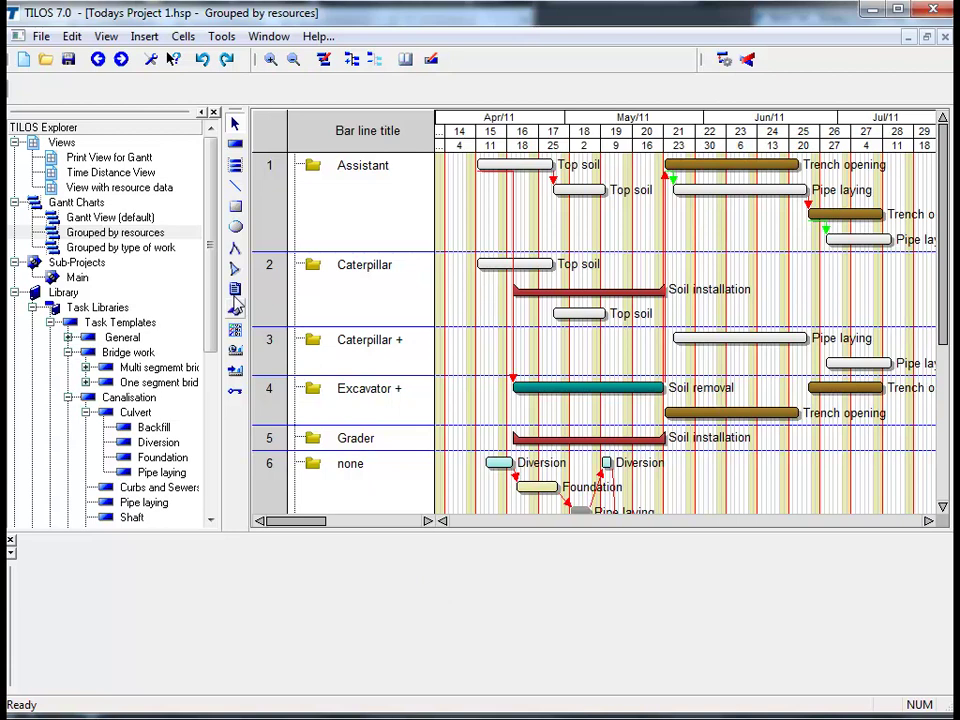
Open 'View with resource data' and zoom to 25 to show the whole sheet
double_click(155, 189)
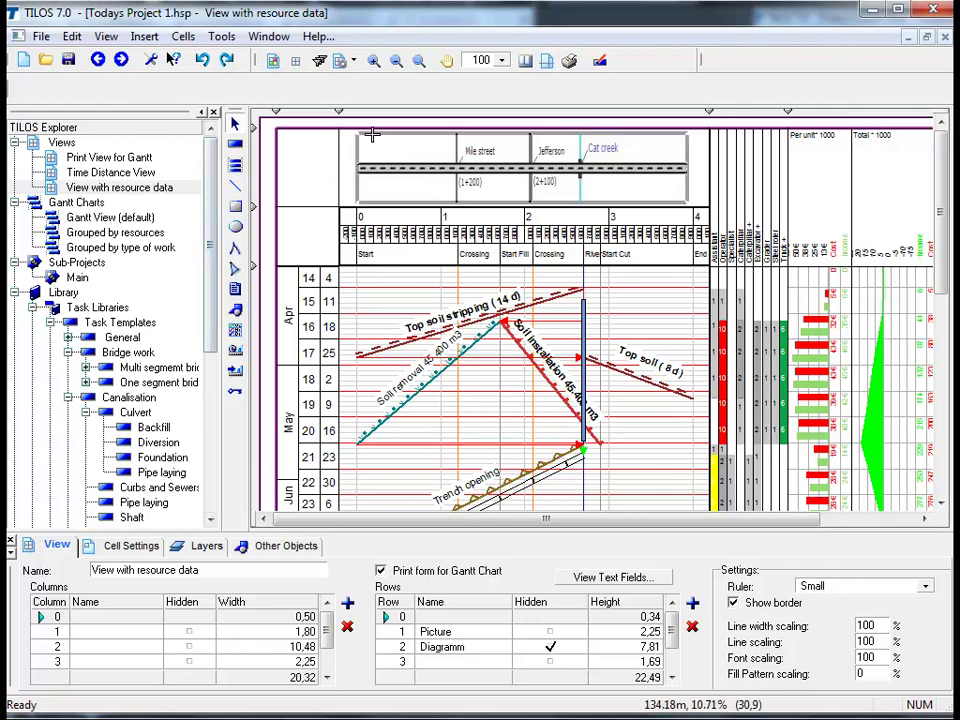
left_click(503, 61)
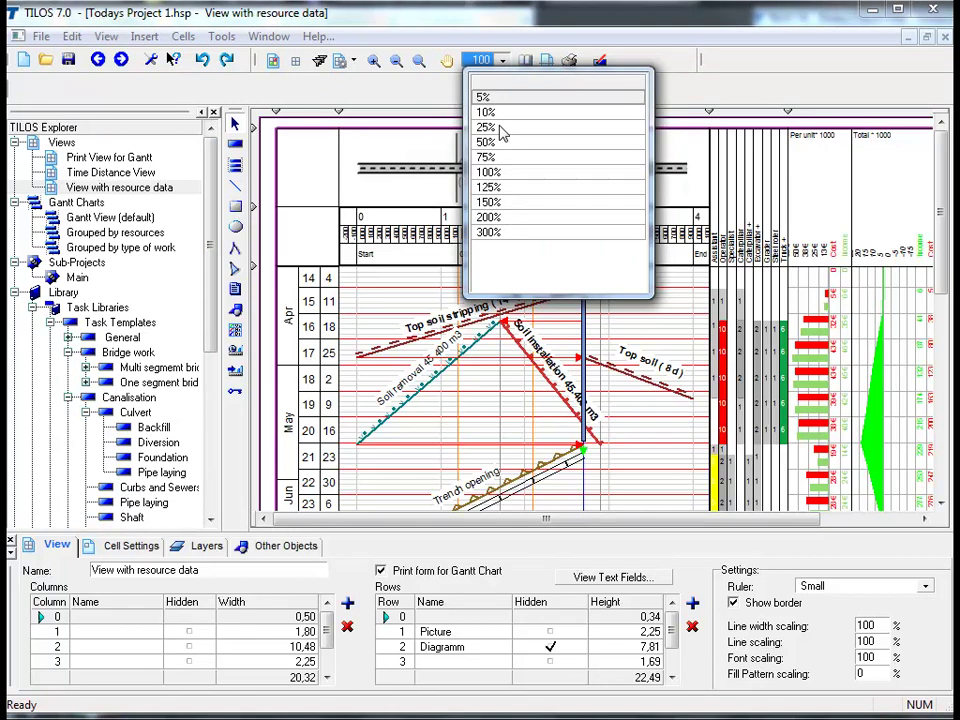
key("Escape")
type("25")
key("Return")
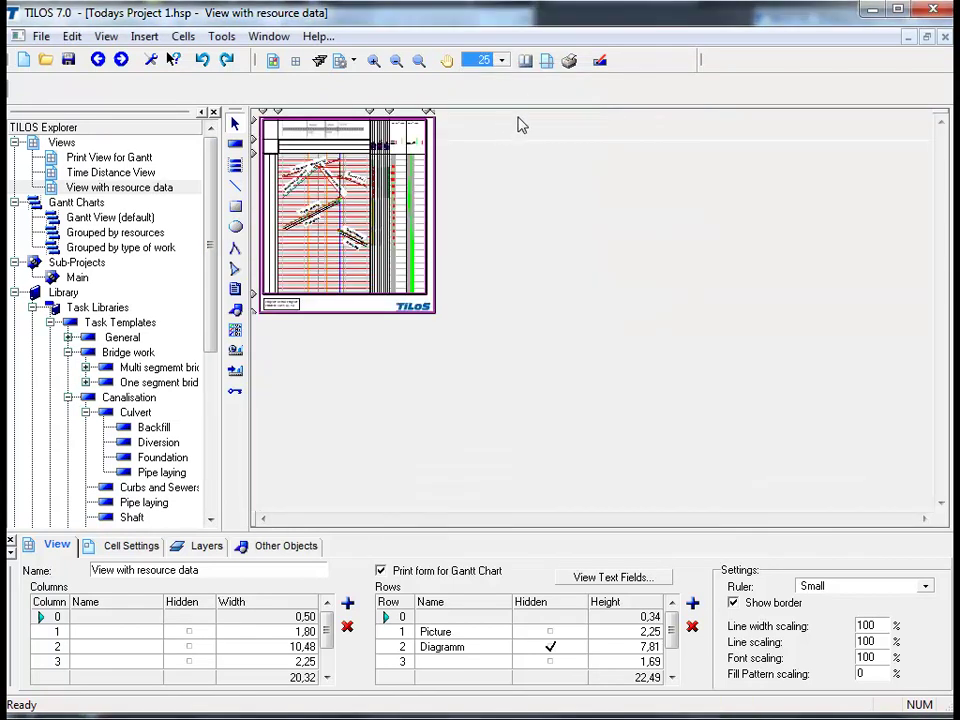
Show print page boundaries and set print zoom to 100% with 'Print on one page' off
left_click(546, 62)
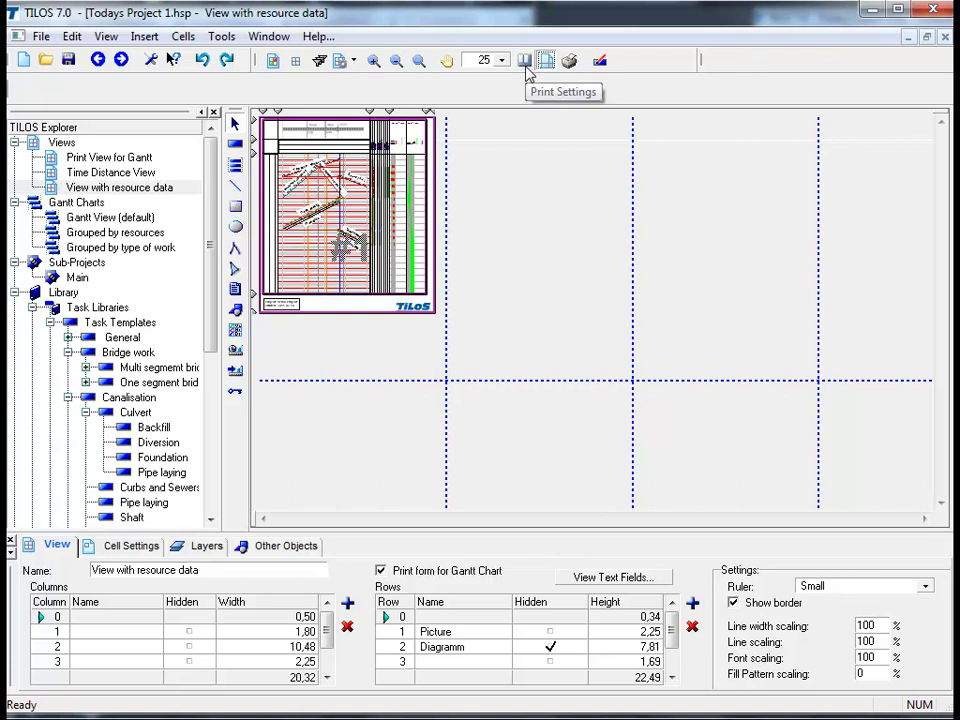
left_click(525, 62)
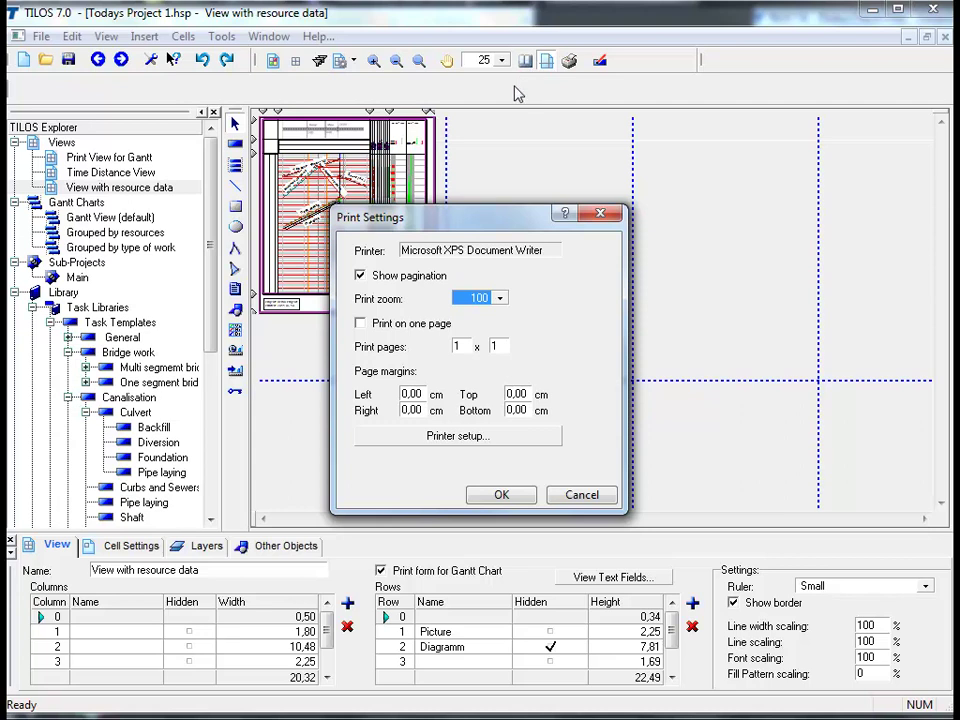
left_click(361, 325)
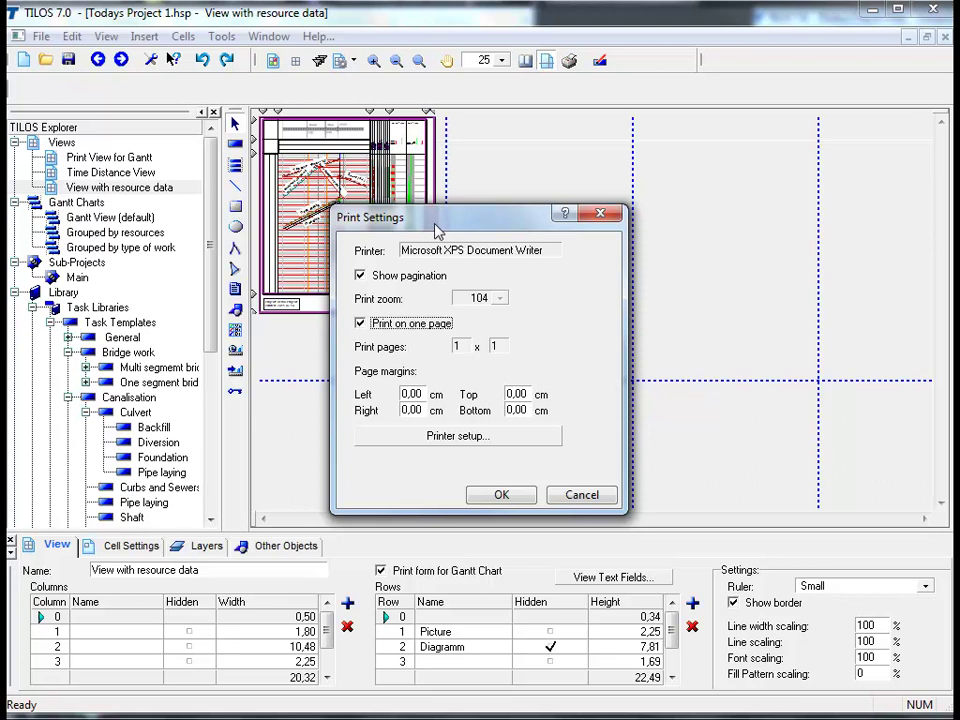
left_click_drag(436, 230, 592, 167)
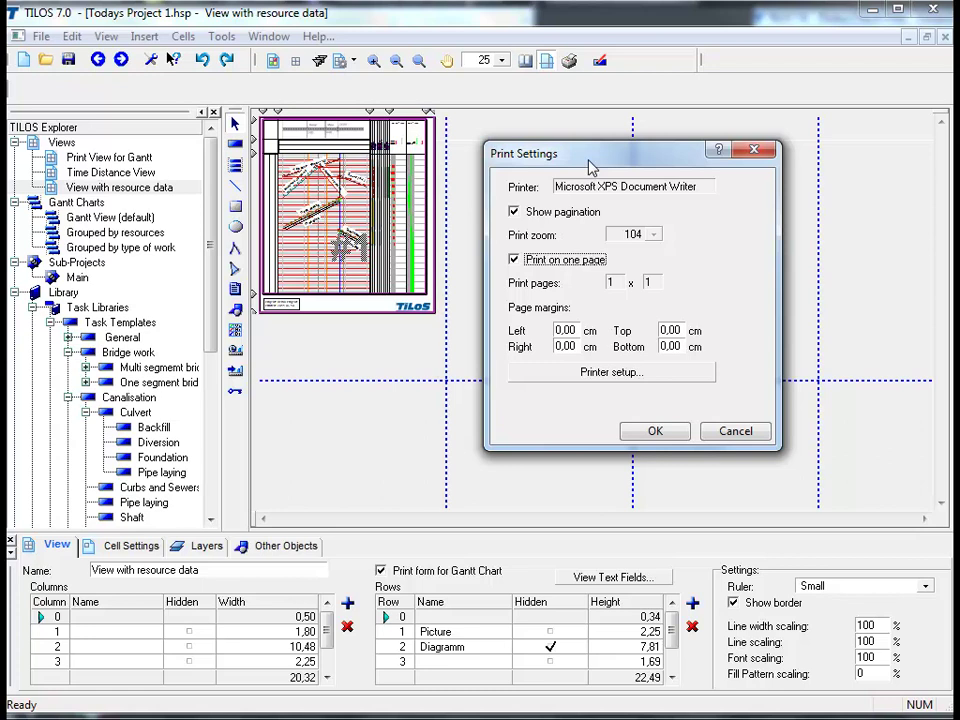
left_click(515, 261)
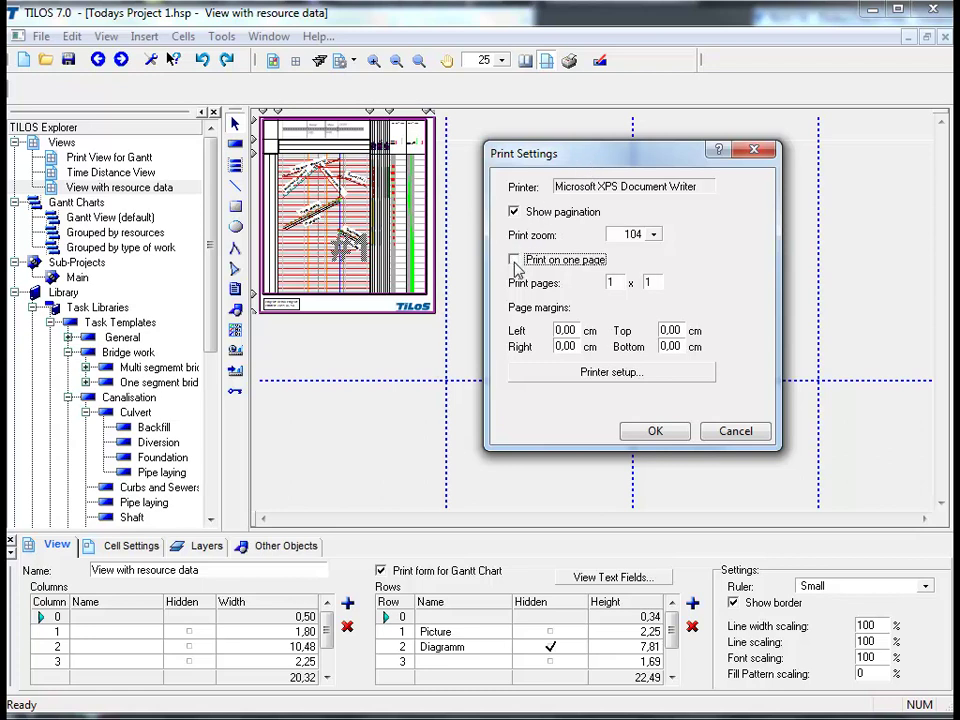
left_click(625, 236)
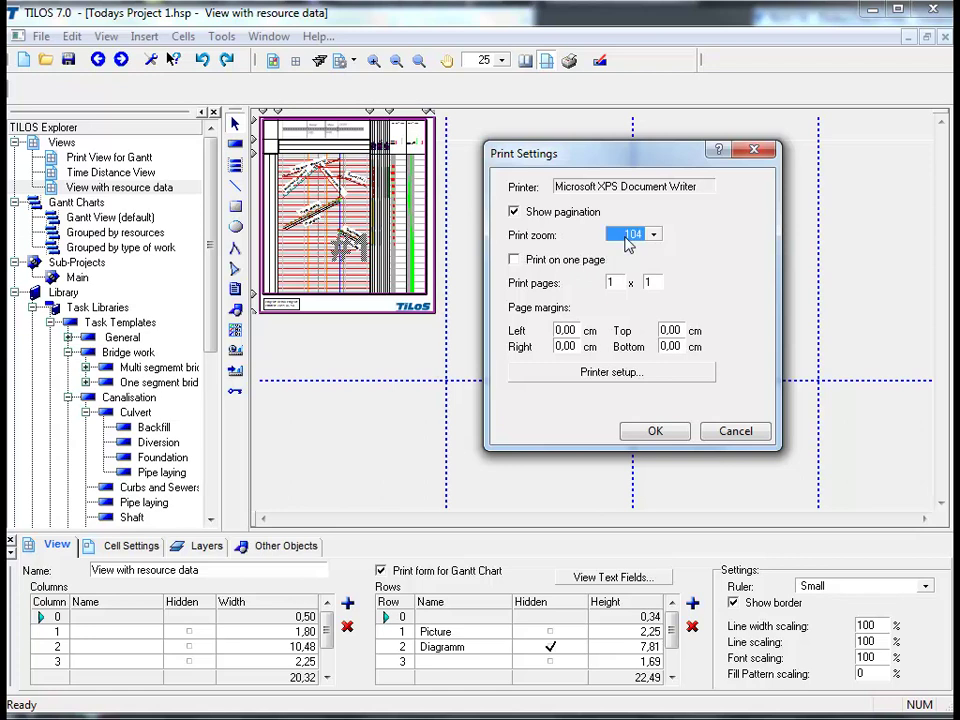
type("10")
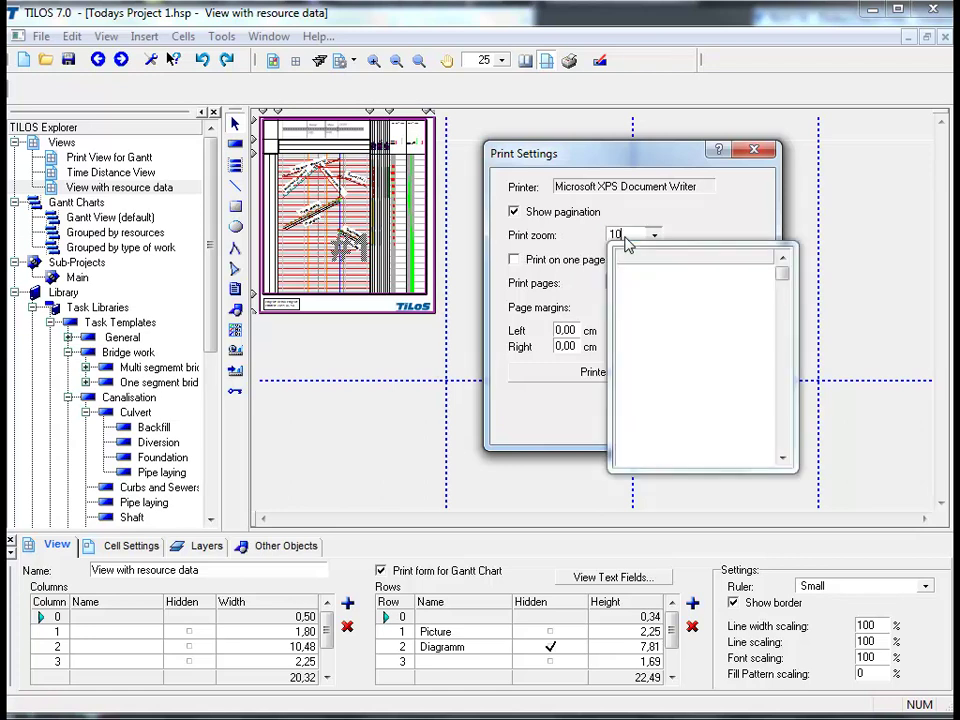
type("0")
left_click(686, 224)
left_click(683, 440)
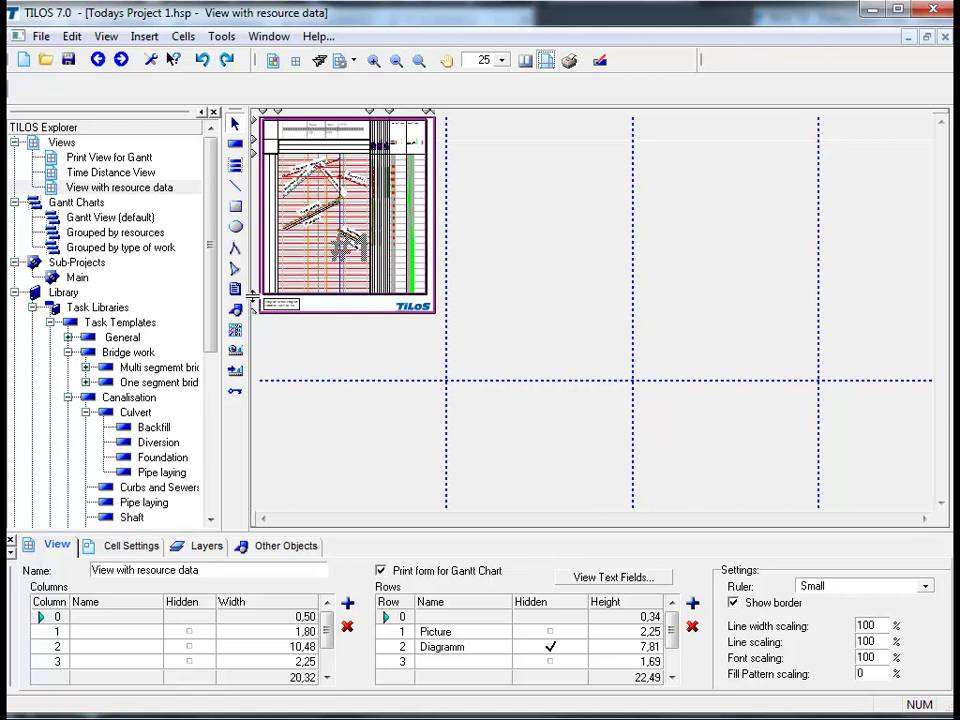
Extend the layout's bottom edge down and widen column 2 to fill the first page
left_click_drag(252, 298, 256, 352)
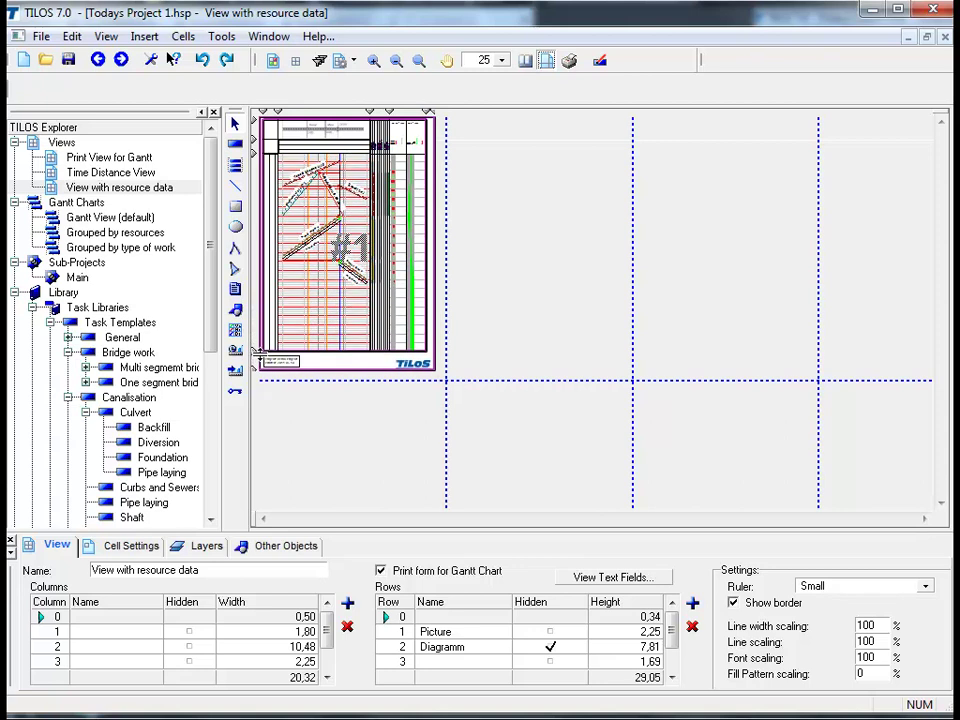
left_click_drag(257, 356, 258, 360)
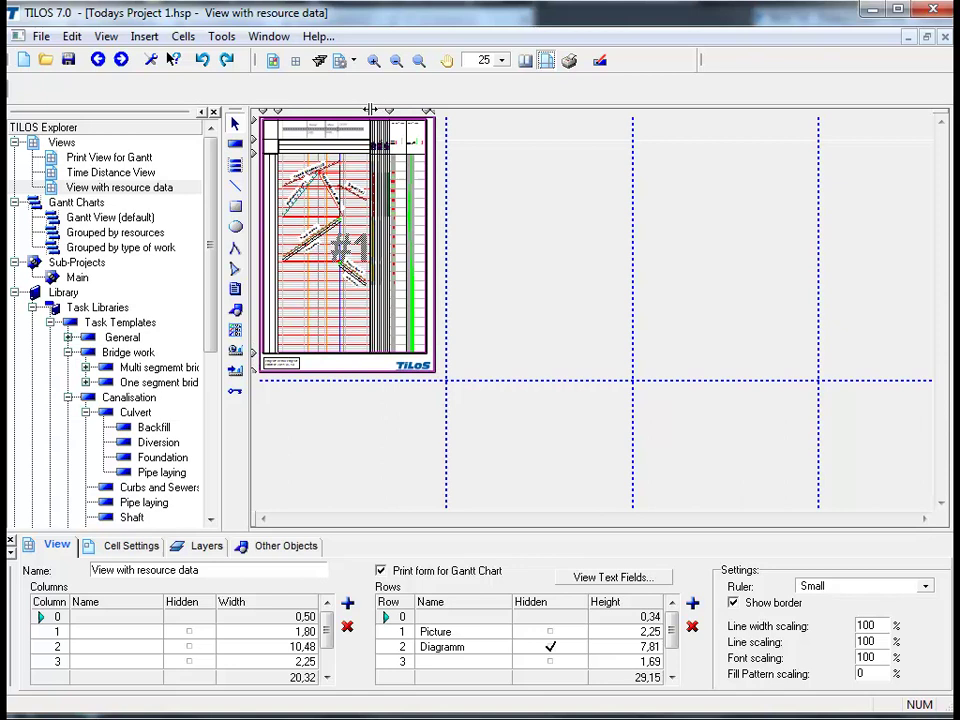
left_click_drag(370, 108, 378, 112)
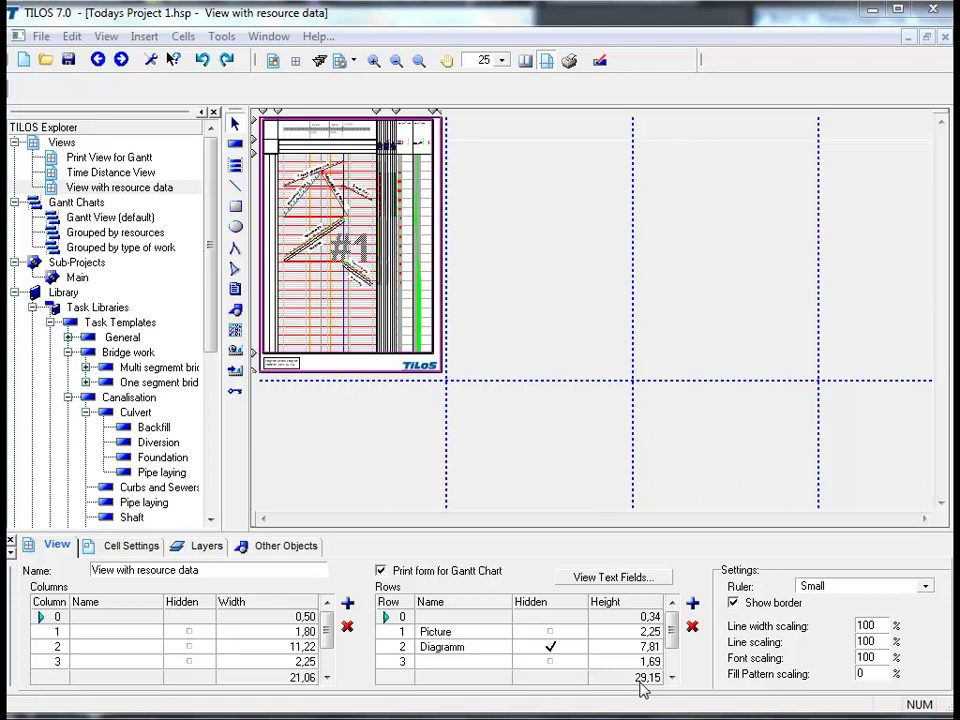
Set the time-distance cell's start distance to 2000 and end distance to 3000
left_click(340, 483)
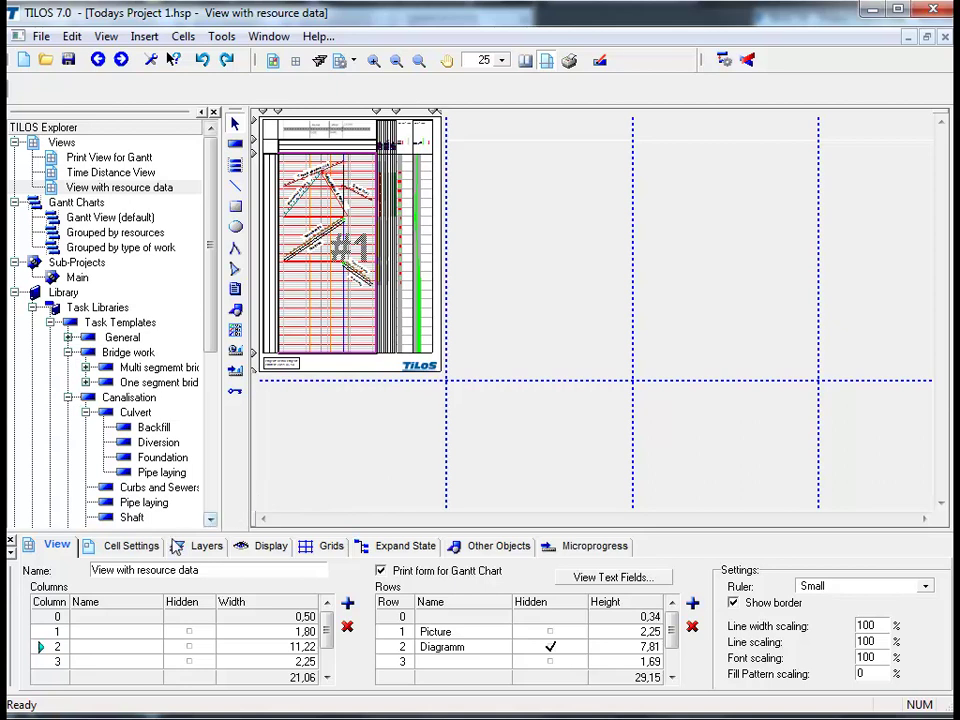
left_click(148, 553)
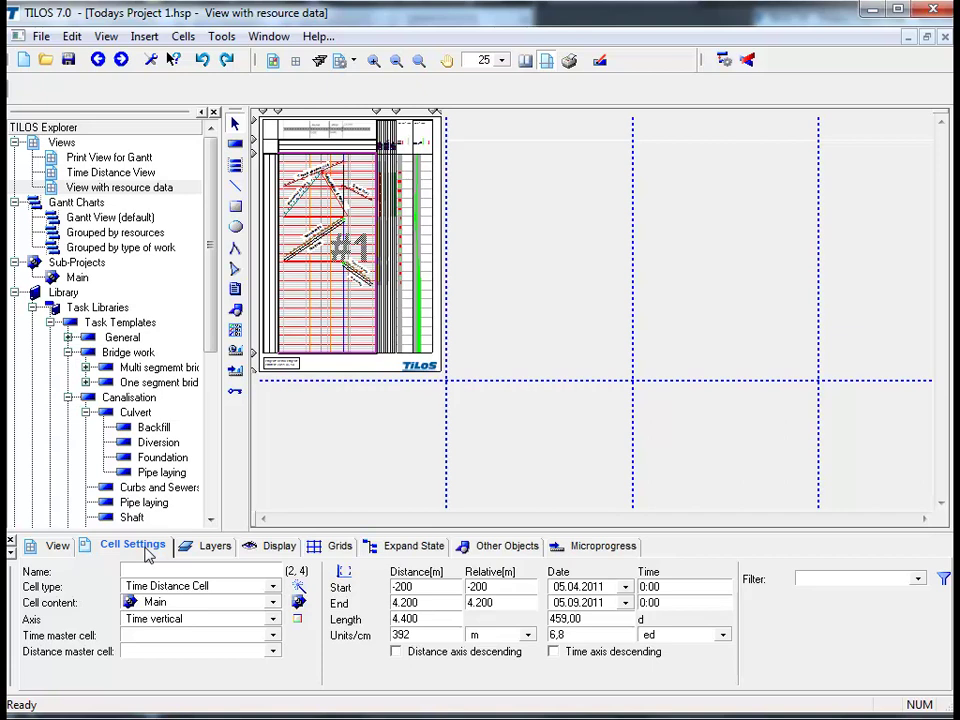
double_click(429, 590)
type("200")
type("0")
key("Return")
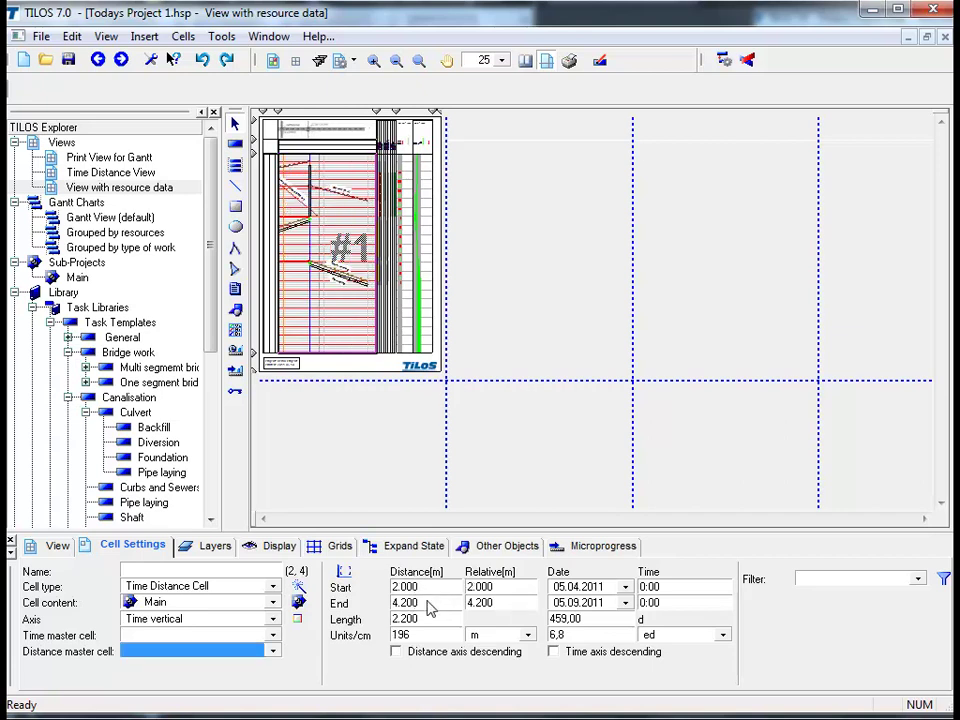
double_click(428, 602)
type("30")
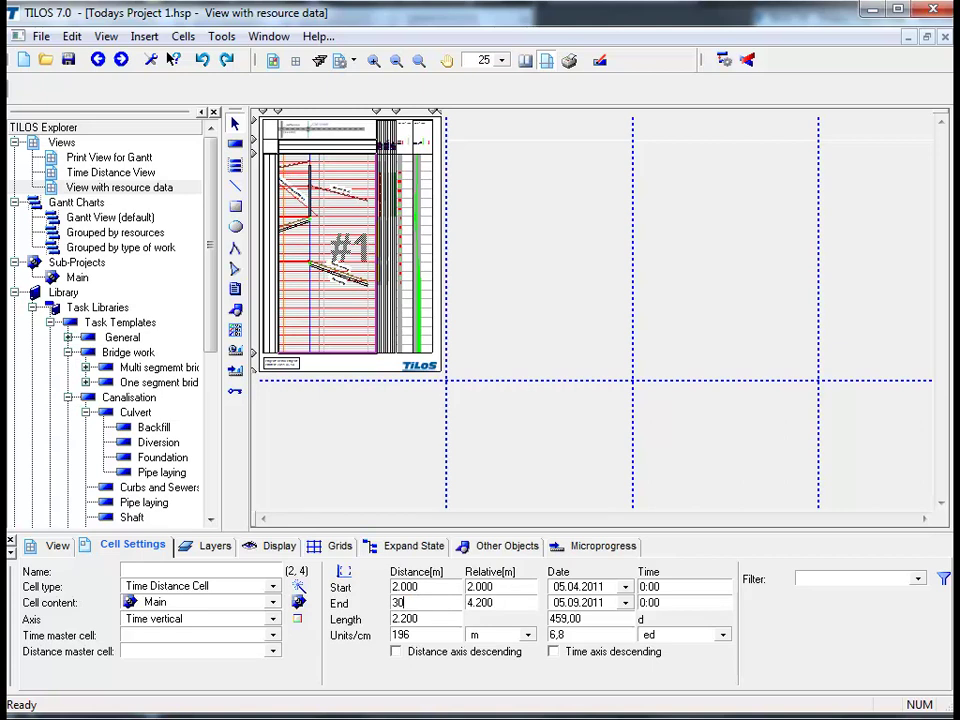
type("00")
key("Return")
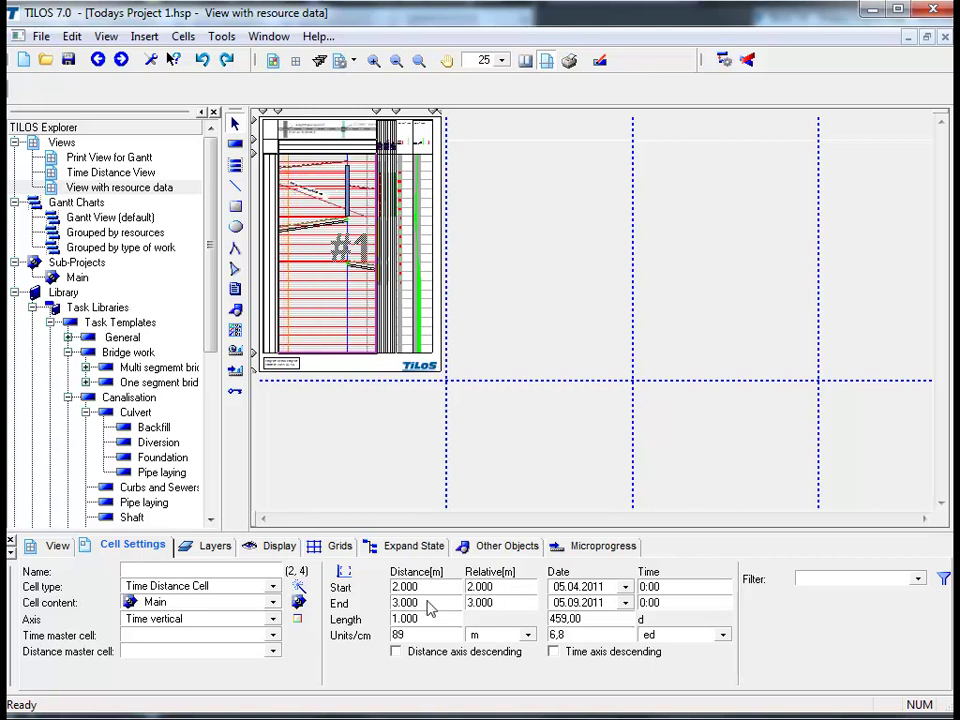